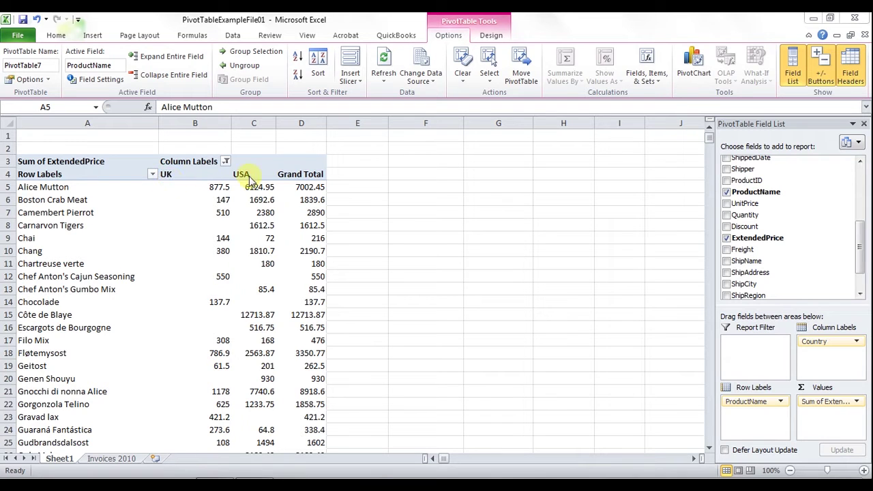
# - Hide the PivotTable's field headers so the row and column label captions no longer display
pyautogui.click(859, 187)
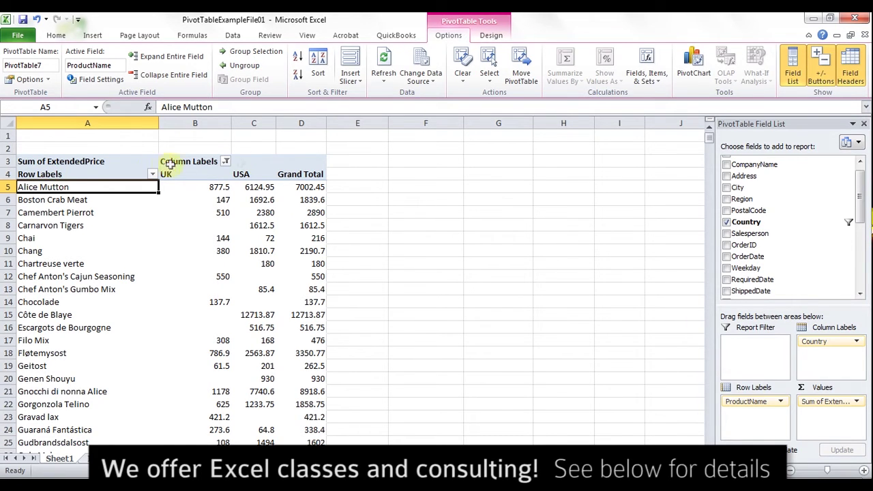
pyautogui.click(824, 62)
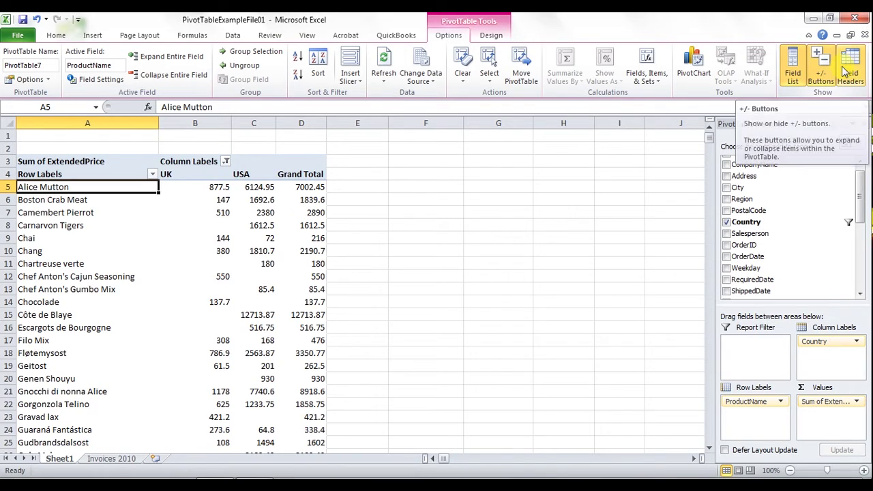
pyautogui.click(851, 67)
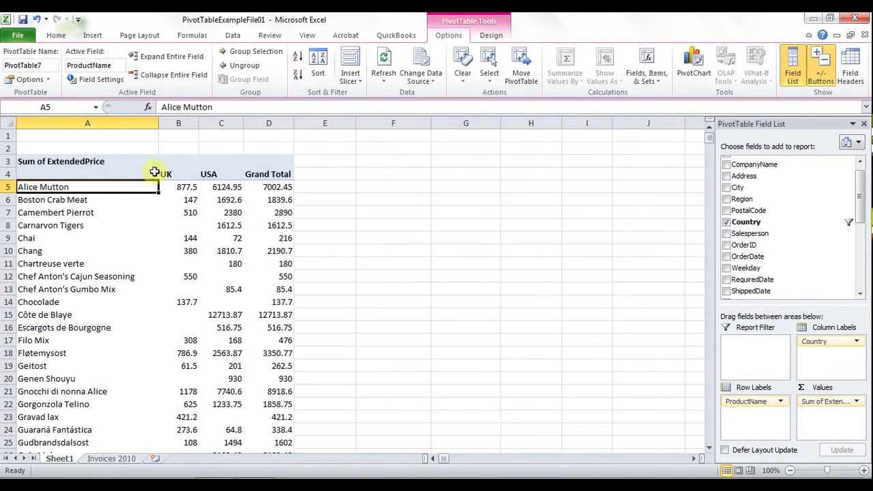
# - Set the PivotTable's grand totals to on for columns only
pyautogui.click(491, 35)
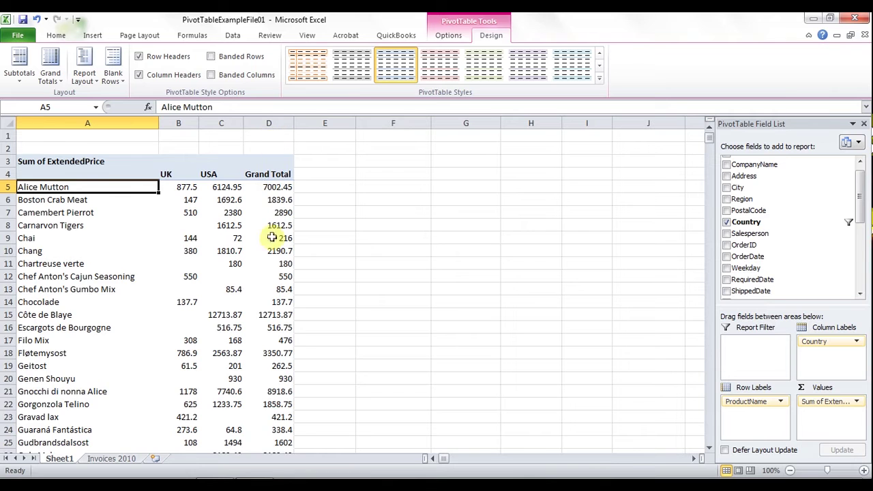
pyautogui.scroll(-19, 265, 287)
pyautogui.scroll(-1, 253, 344)
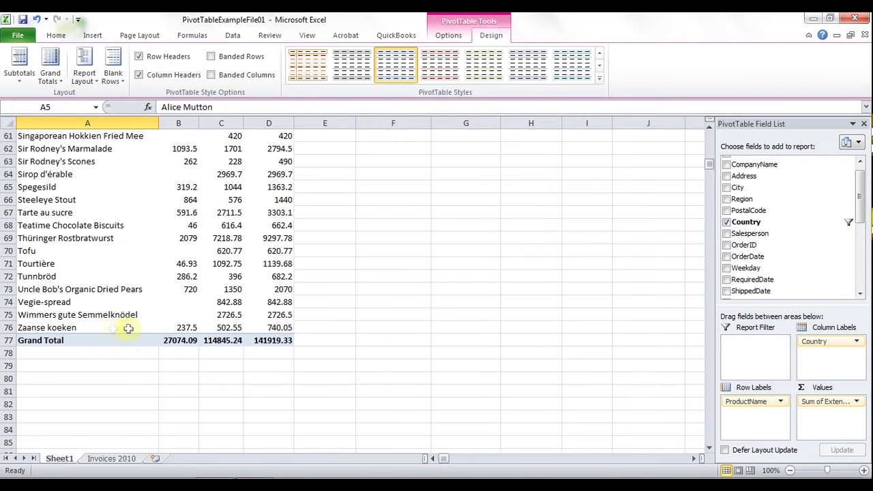
pyautogui.click(51, 75)
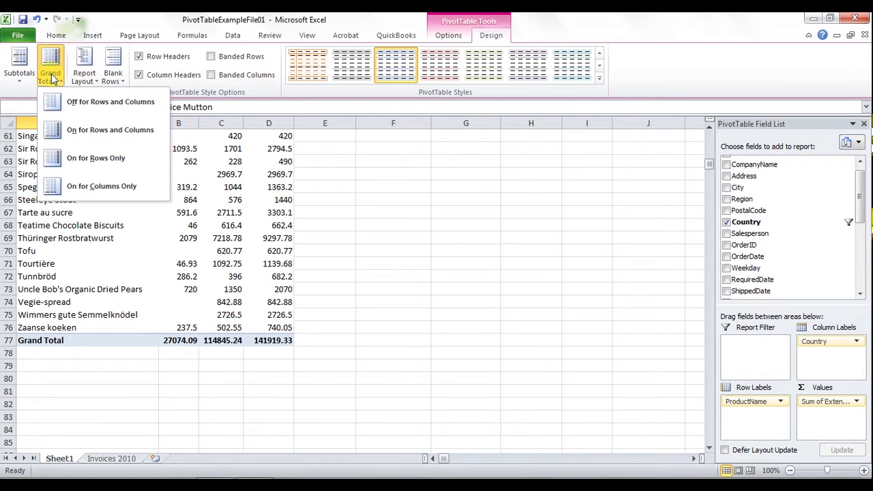
pyautogui.click(92, 188)
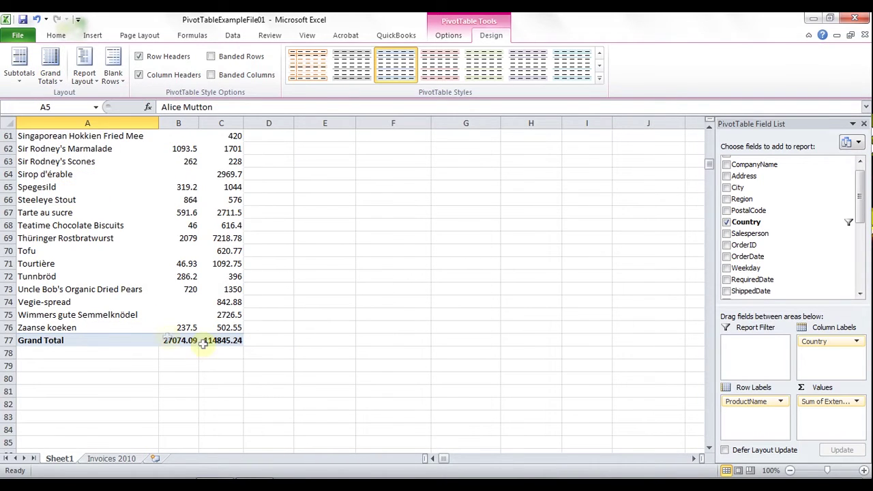
pyautogui.scroll(17, 298, 227)
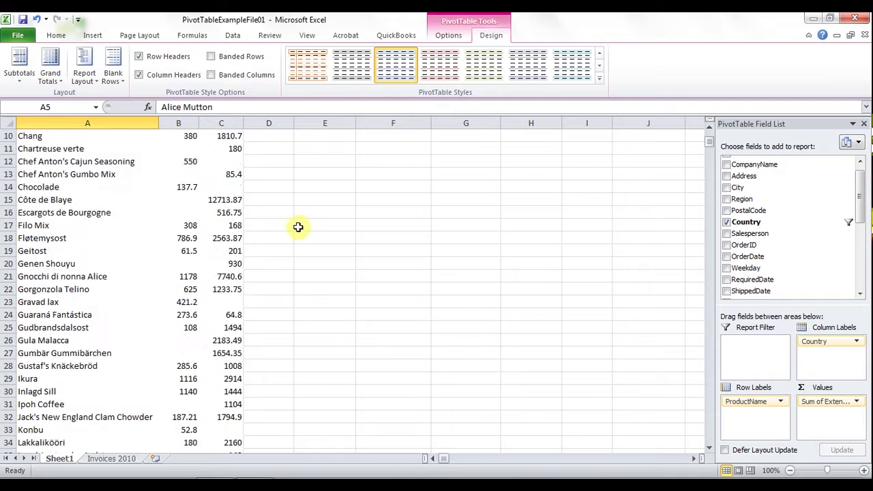
pyautogui.scroll(3, 298, 227)
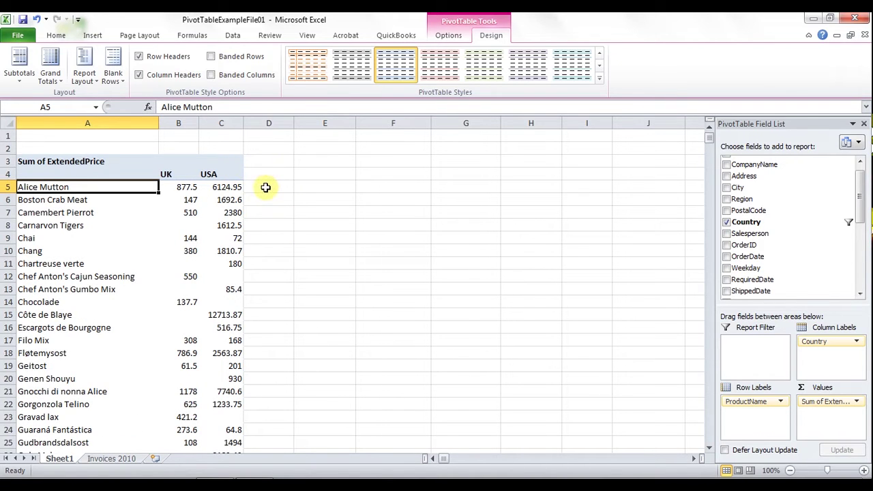
# - Format the Sum of ExtendedPrice value field as Currency with 2 decimal places and the $ symbol
pyautogui.click(183, 188)
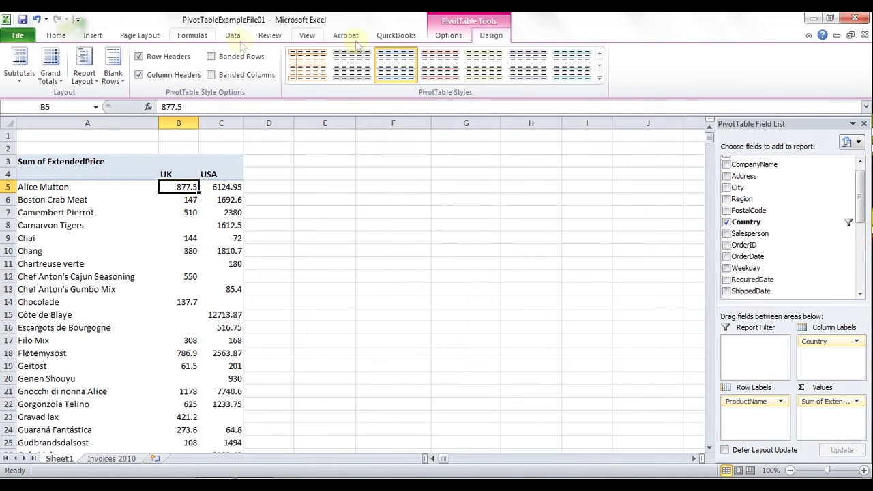
pyautogui.click(440, 42)
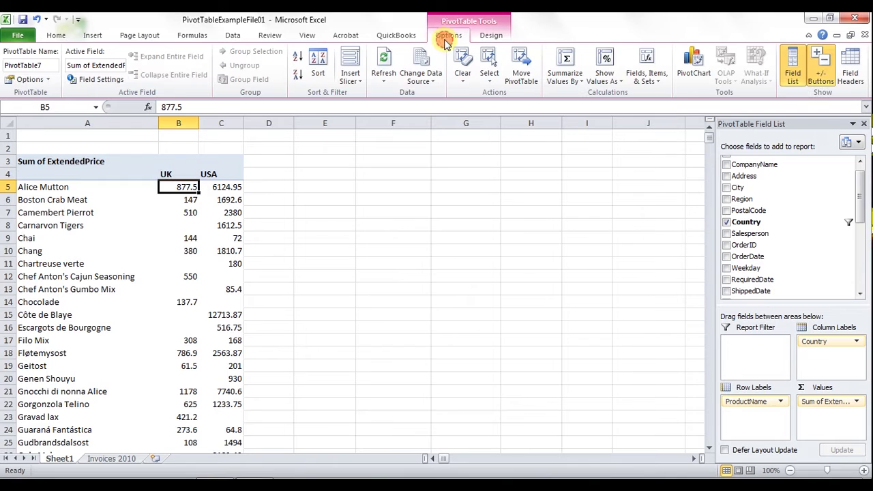
pyautogui.click(83, 80)
pyautogui.click(513, 266)
pyautogui.click(447, 104)
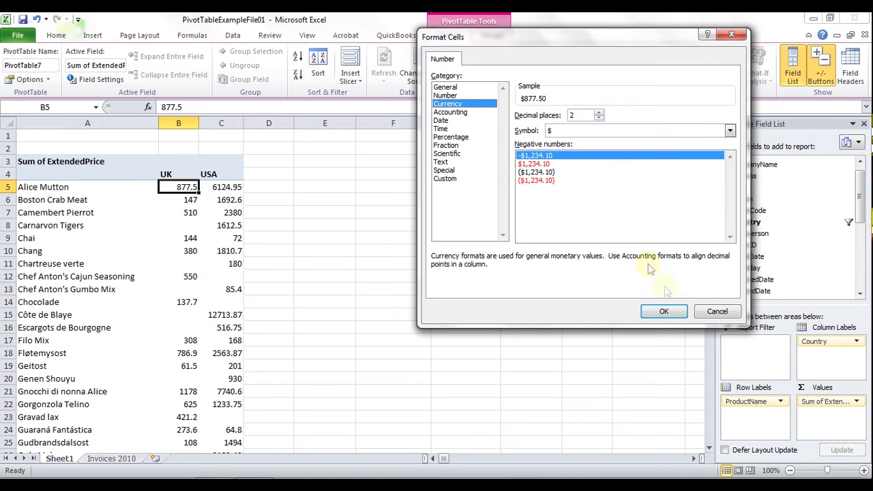
pyautogui.click(663, 311)
pyautogui.click(613, 264)
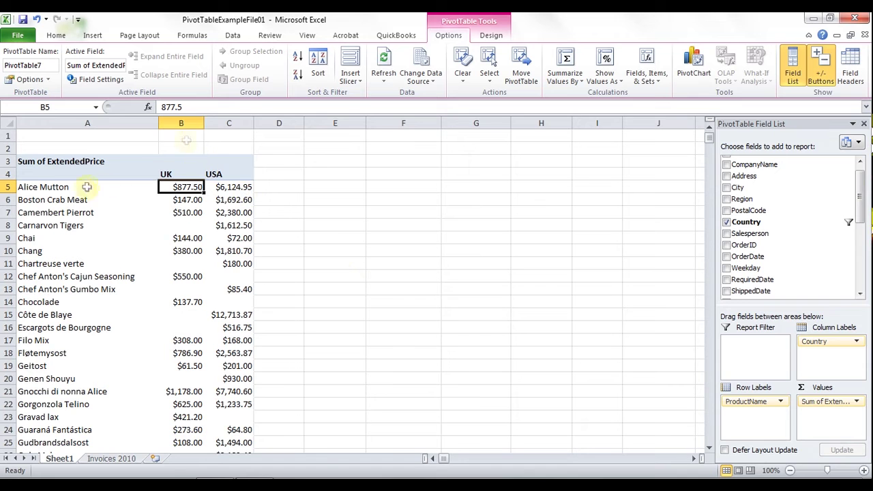
# - Apply the blue style from the first row of the Medium PivotTable styles and turn on banded rows
pyautogui.click(491, 35)
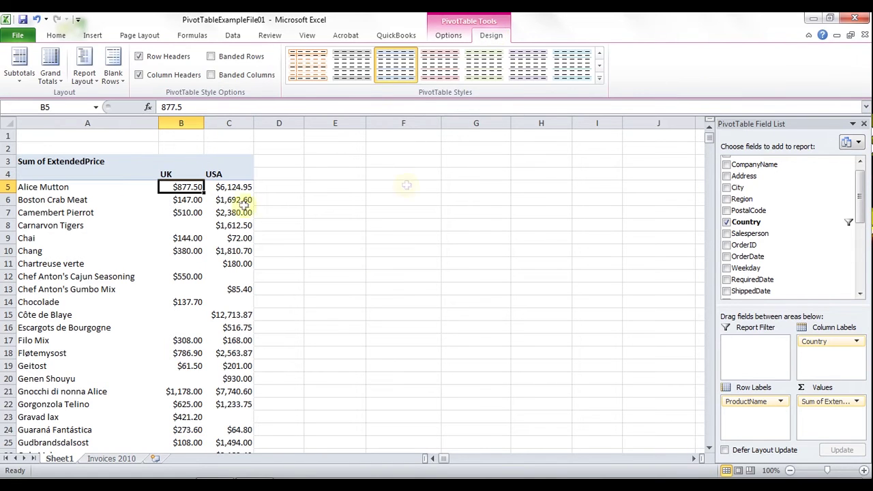
pyautogui.click(599, 78)
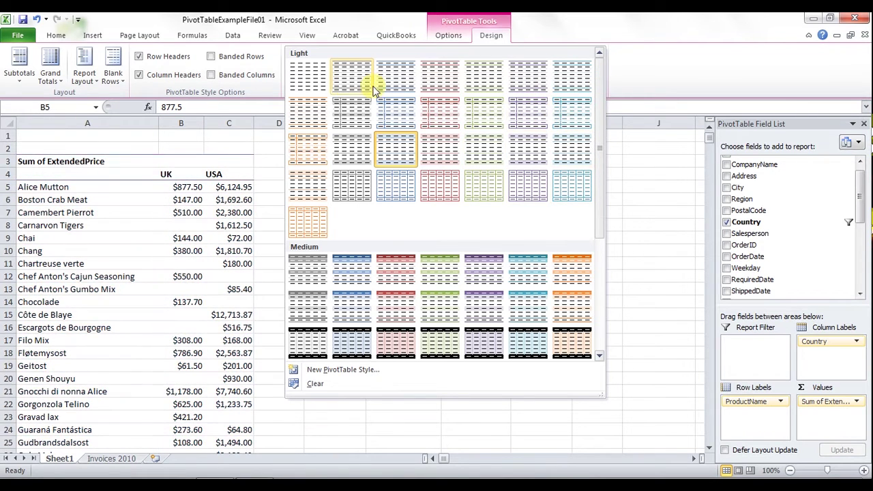
pyautogui.click(346, 274)
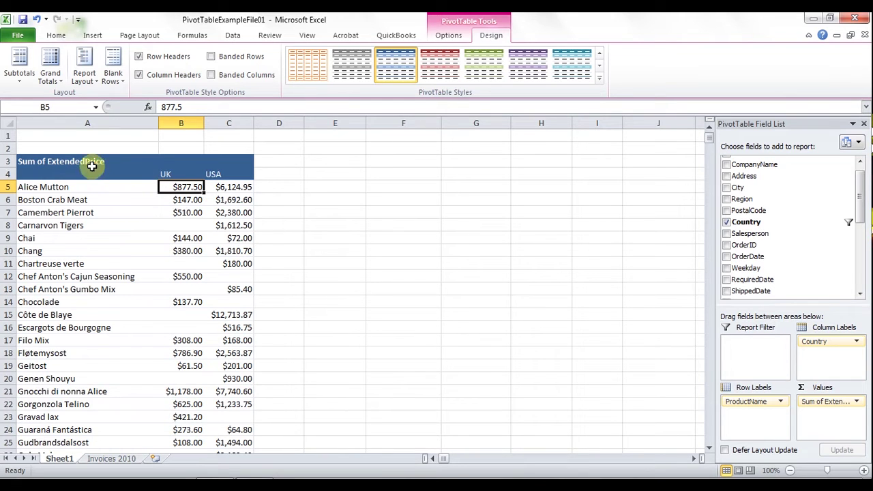
pyautogui.scroll(-20, 179, 278)
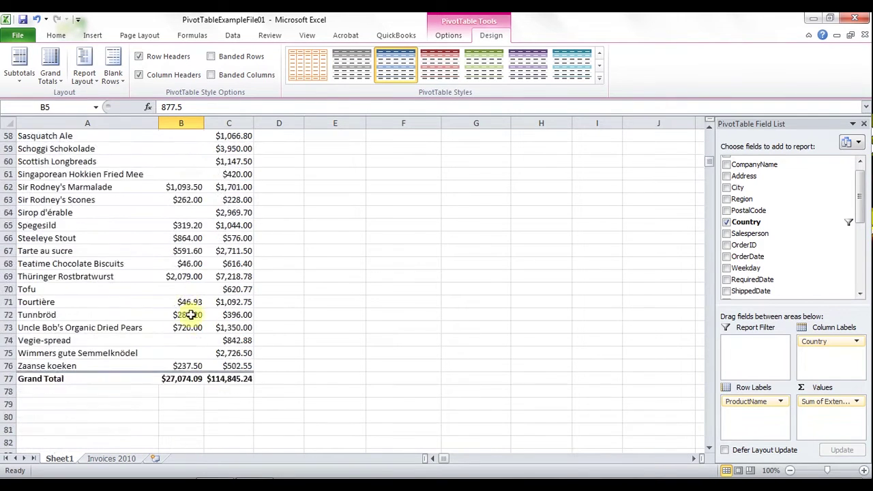
pyautogui.scroll(20, 195, 219)
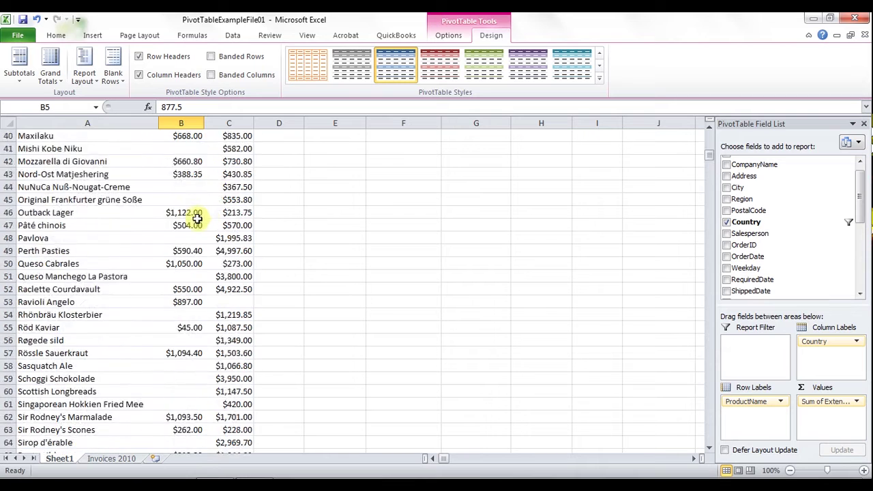
pyautogui.scroll(3, 199, 219)
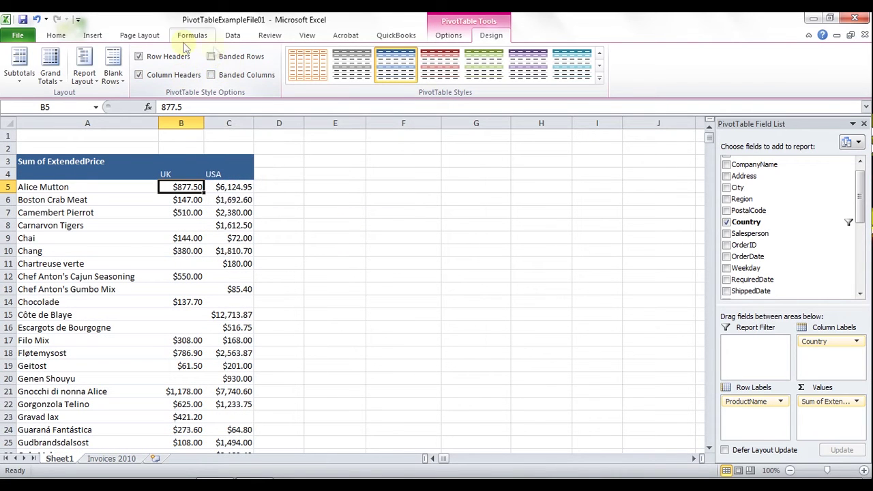
pyautogui.click(212, 57)
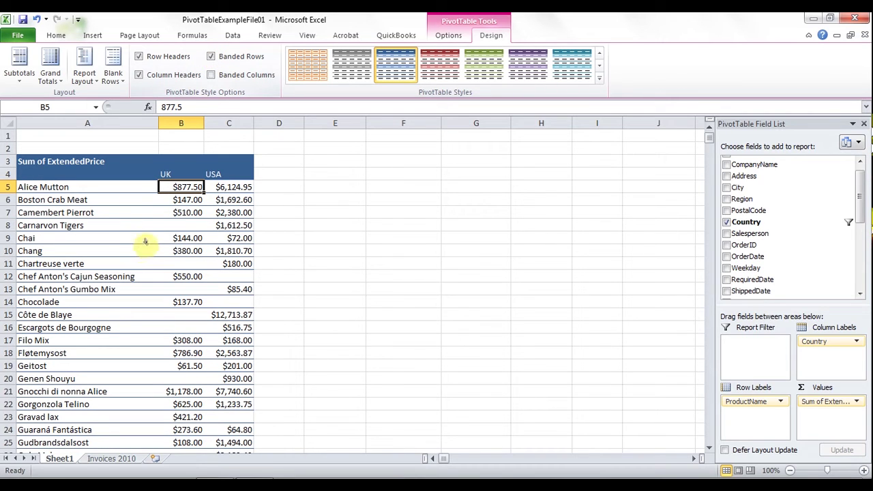
# - Highlight the Chai row across the product, UK and USA columns with yellow fill and bold text
pyautogui.moveTo(164, 246)
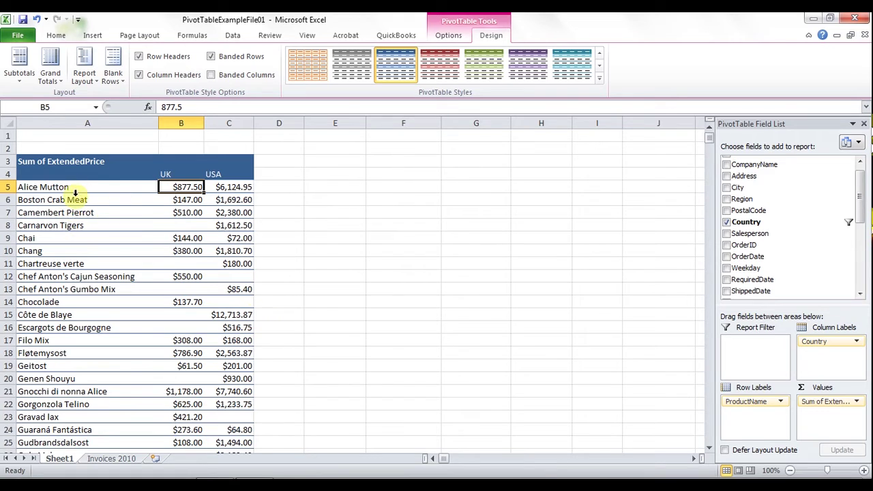
pyautogui.moveTo(65, 236); pyautogui.dragTo(239, 237)
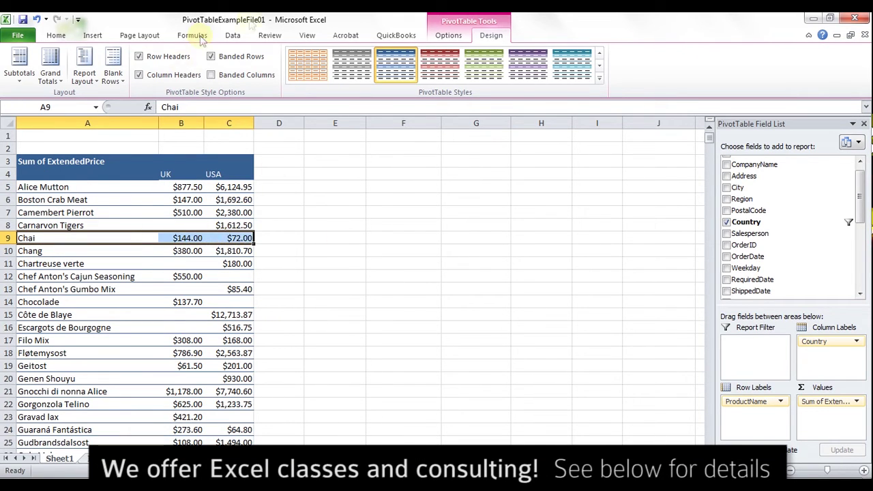
pyautogui.click(54, 38)
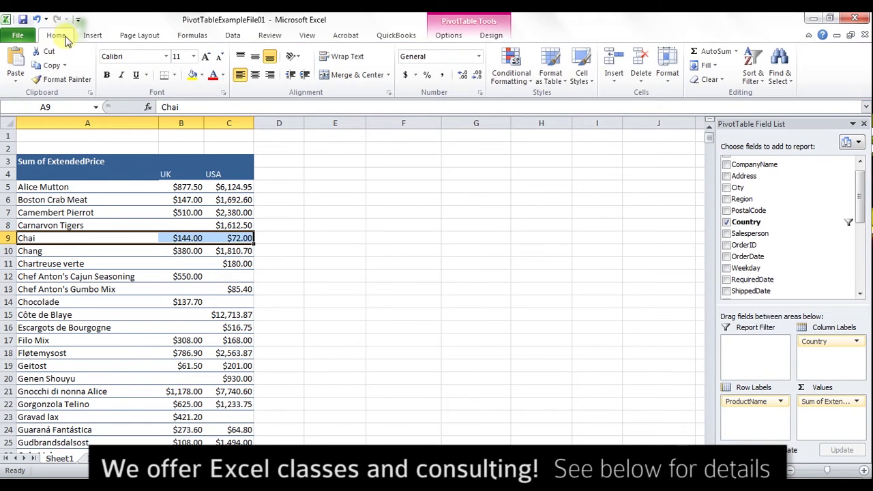
pyautogui.click(193, 76)
pyautogui.click(106, 75)
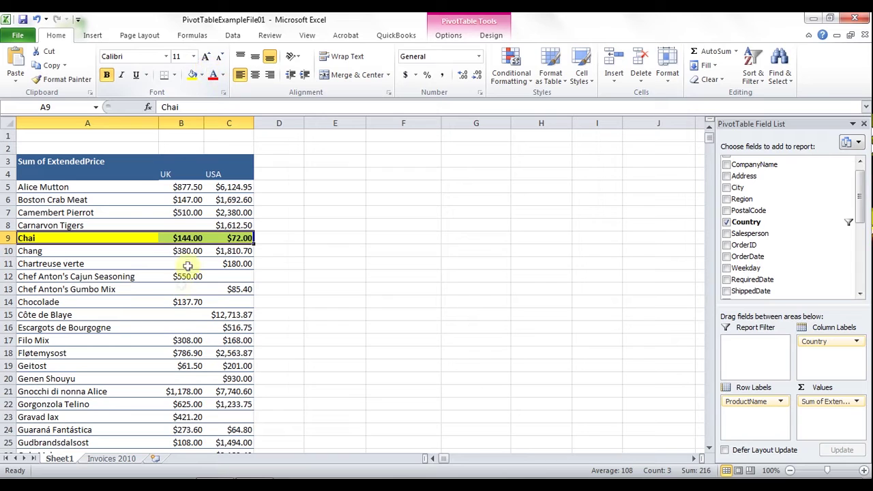
# - Highlight the Filo Mix row across all three PivotTable columns with yellow fill and bold text
pyautogui.moveTo(31, 340); pyautogui.dragTo(228, 343)
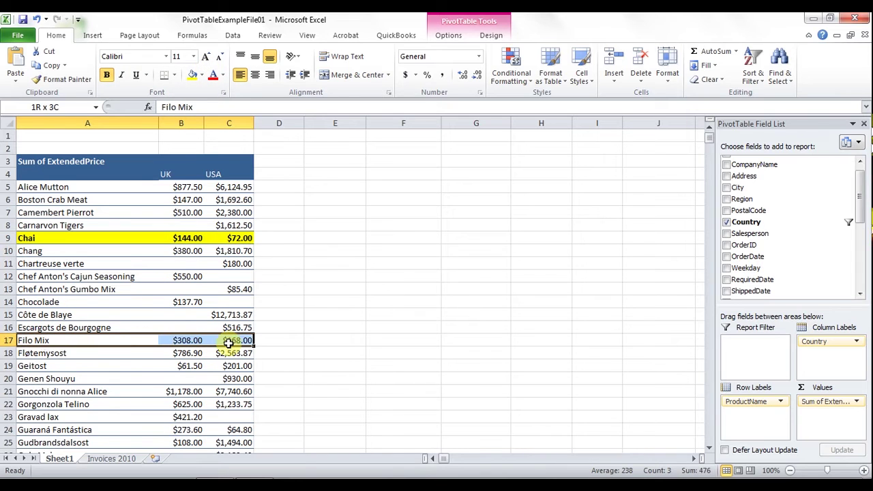
pyautogui.click(193, 76)
pyautogui.click(106, 75)
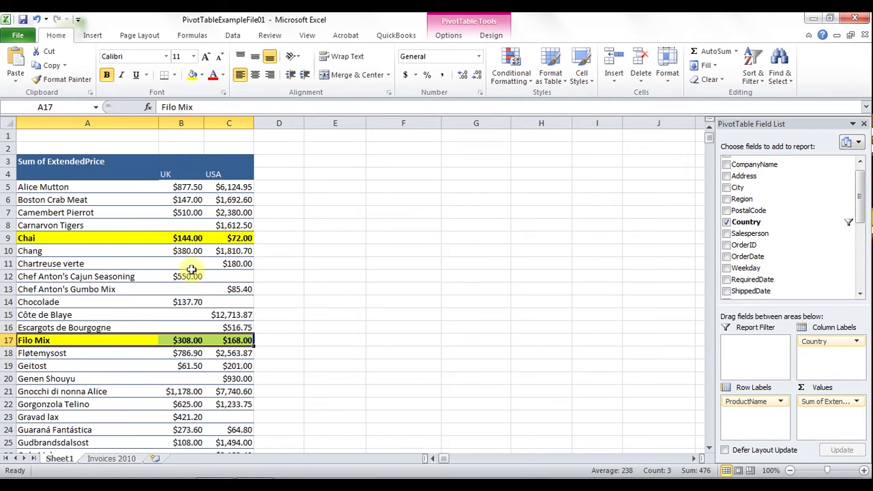
# - Sort the products by their USA values from largest to smallest and check where the highlighted rows end up
pyautogui.click(449, 36)
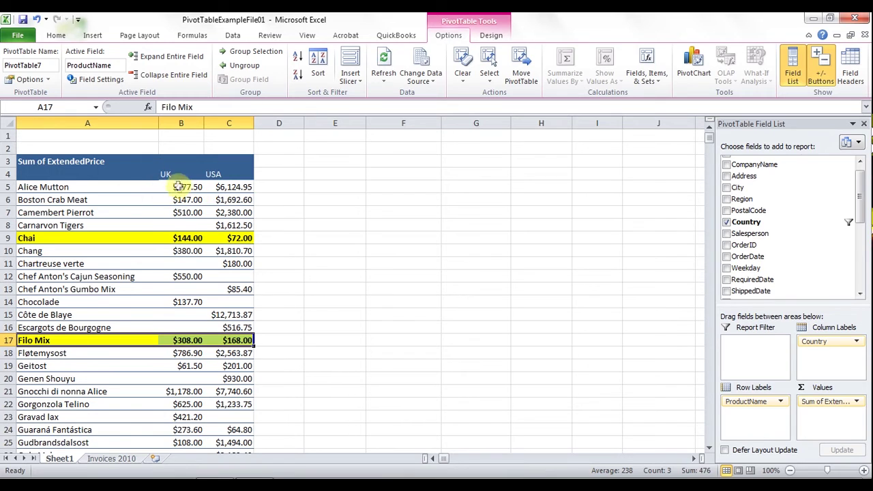
pyautogui.click(228, 184)
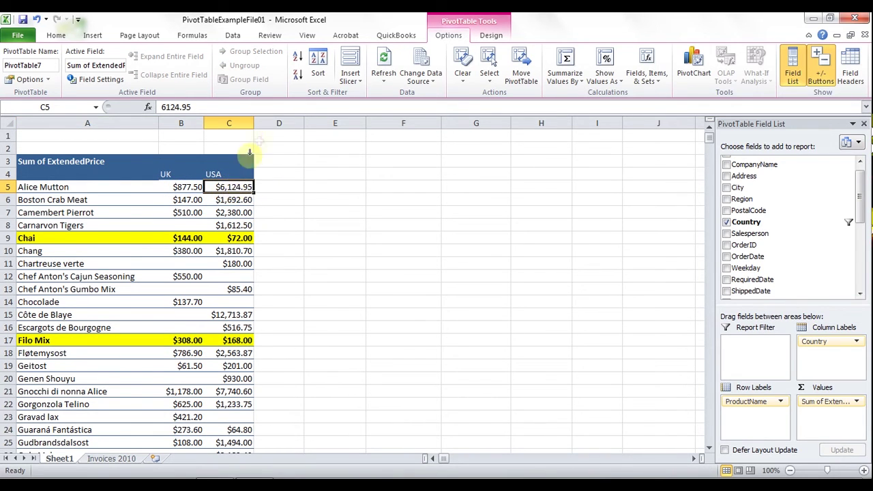
pyautogui.click(298, 75)
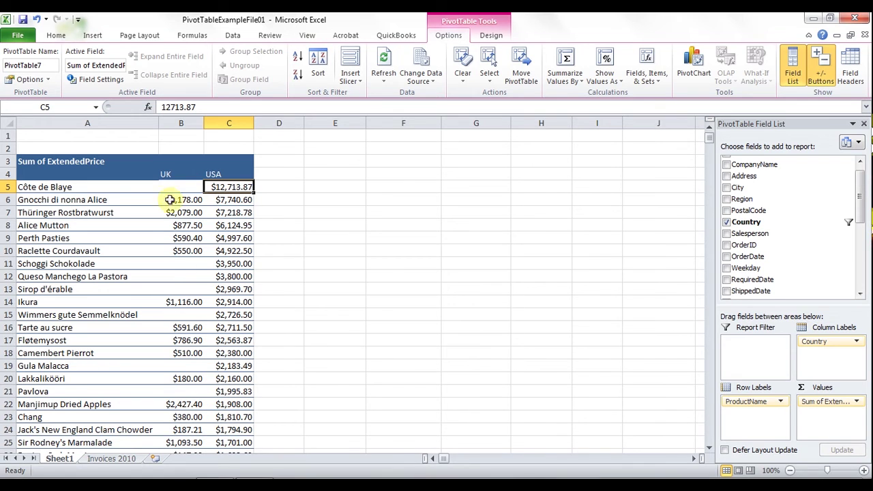
pyautogui.scroll(-20, 254, 284)
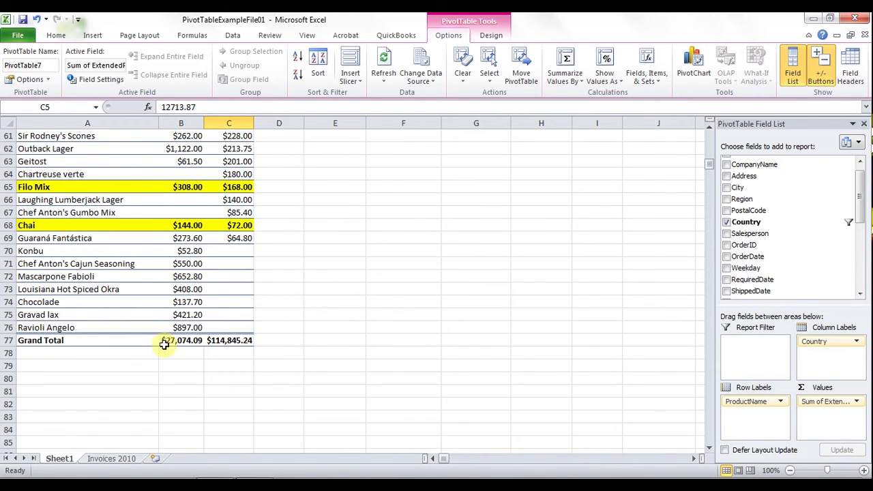
pyautogui.moveTo(171, 334)
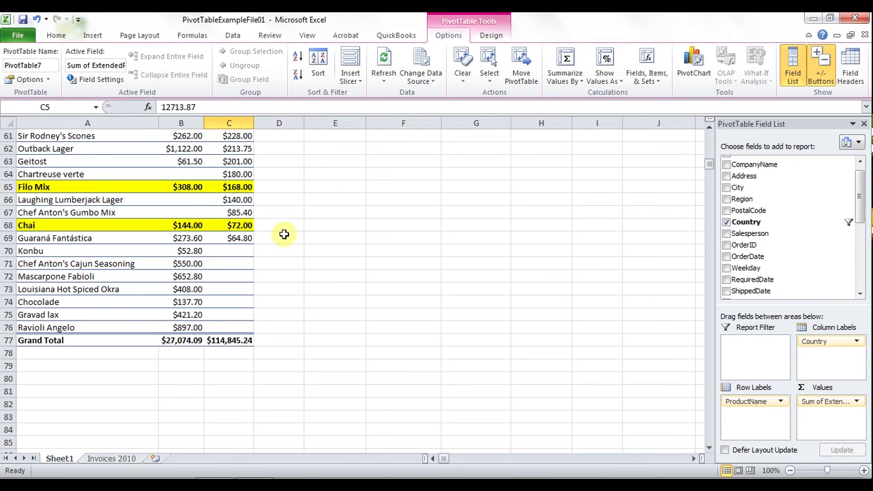
pyautogui.scroll(19, 321, 239)
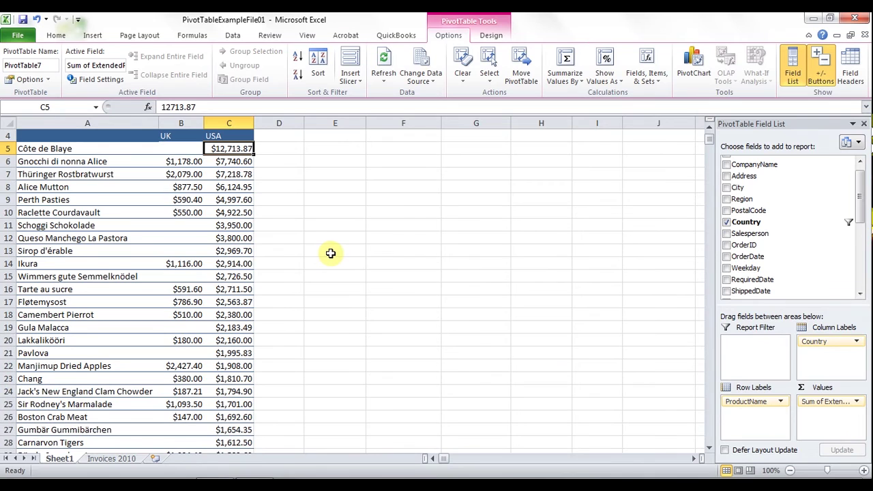
pyautogui.moveTo(188, 177)
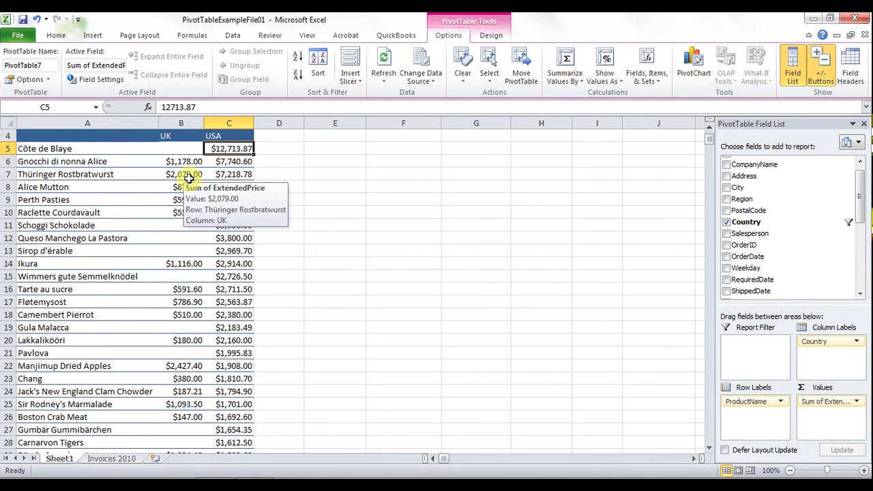